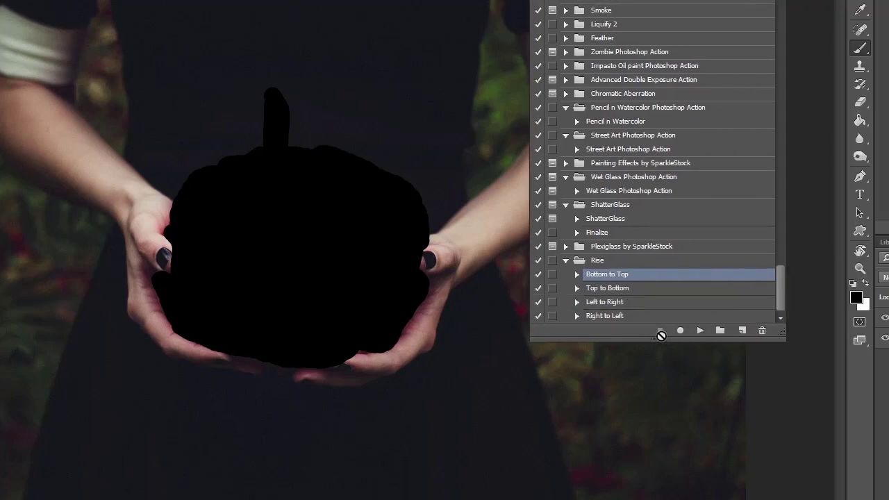
# - Enlarge and reposition the Actions panel, then select the Rise set's Bottom to Top action
pyautogui.moveTo(657, 345); pyautogui.dragTo(656, 382)
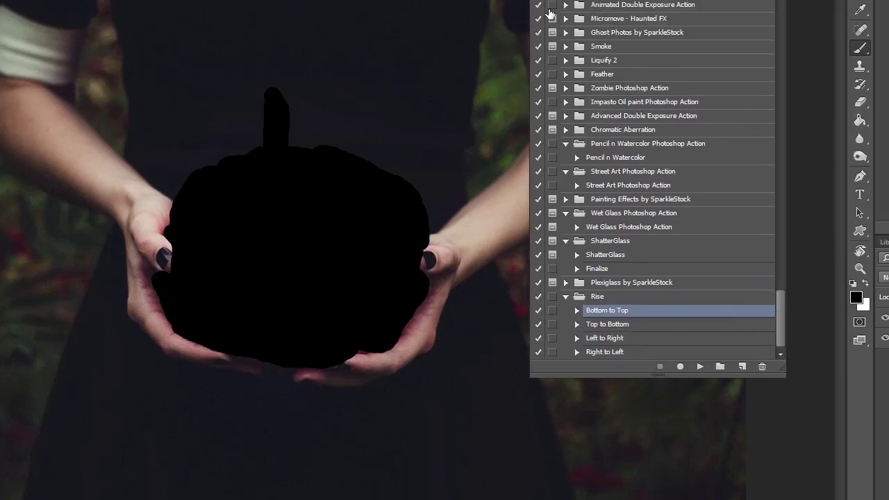
pyautogui.moveTo(626, 290); pyautogui.dragTo(597, 272)
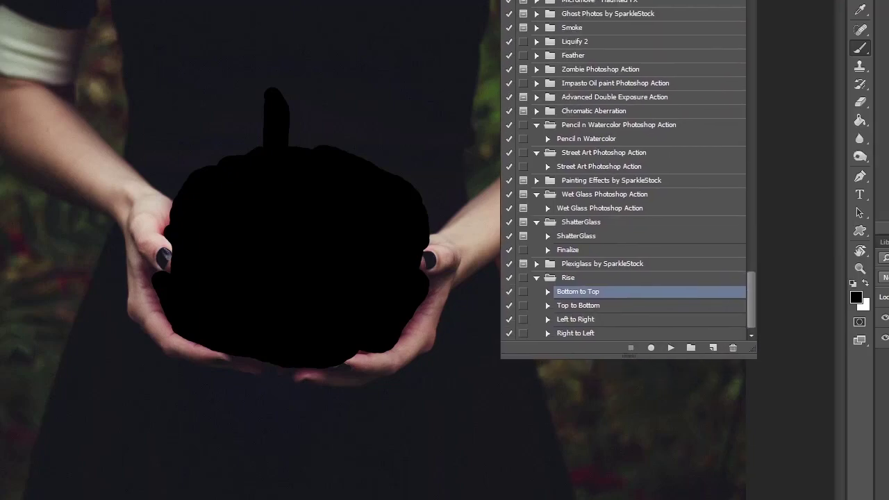
pyautogui.click(604, 306)
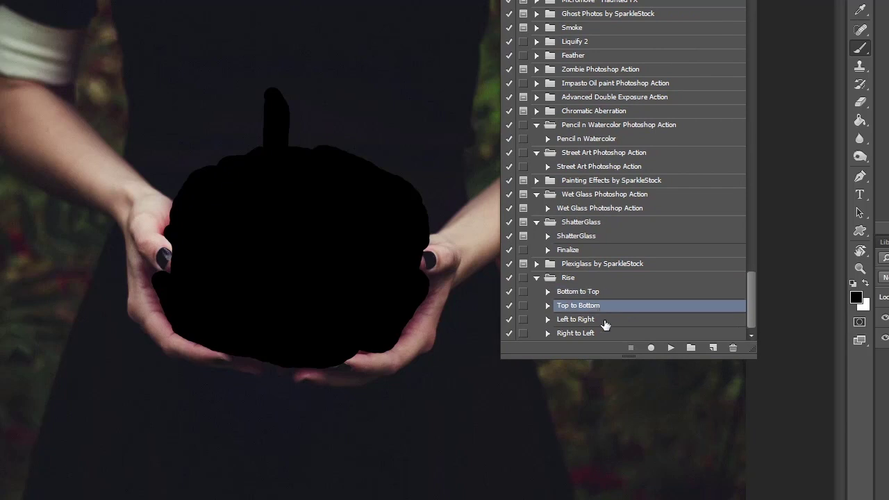
pyautogui.click(605, 321)
pyautogui.click(601, 335)
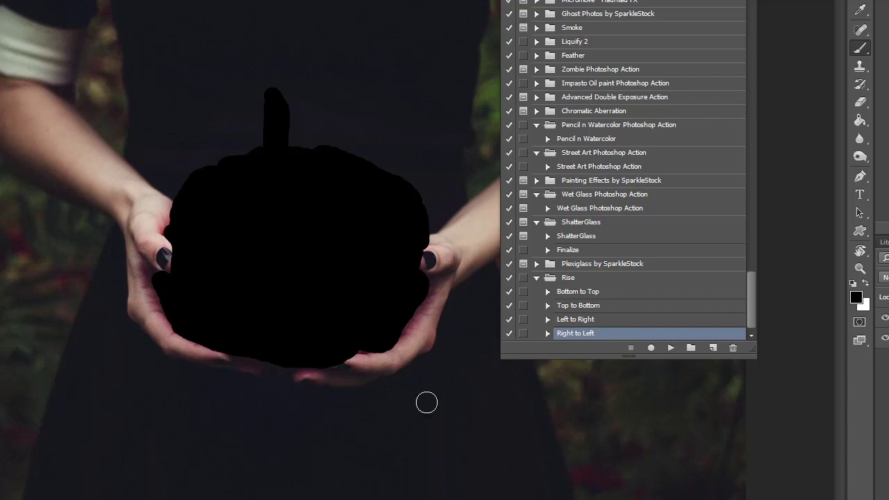
pyautogui.click(594, 292)
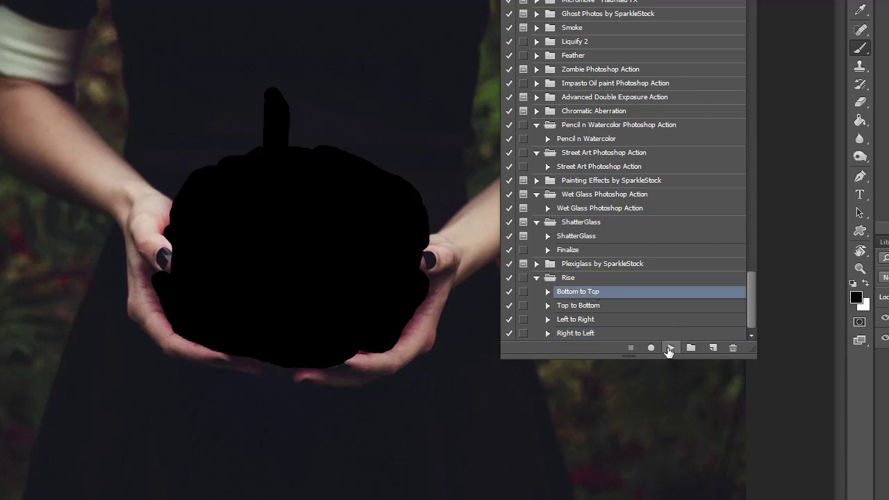
# - Play the Bottom to Top action to build the fiery Rise effect
pyautogui.click(669, 349)
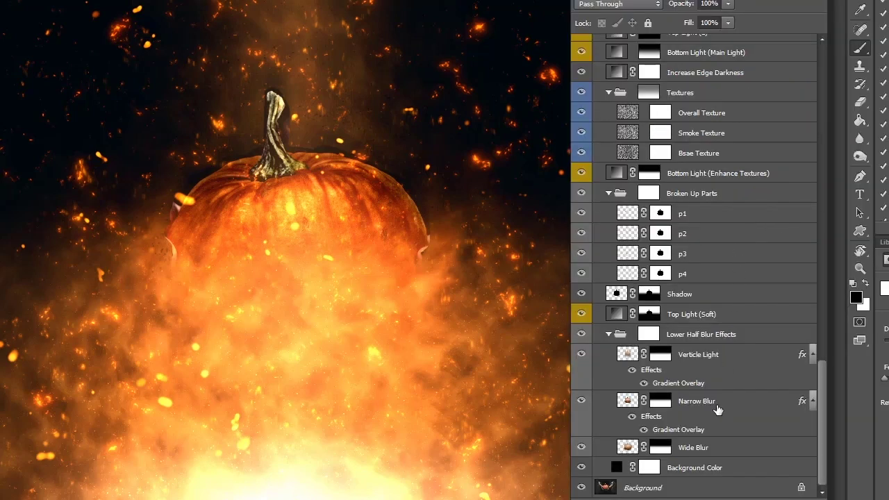
# - Hide the Background Color layer, then select the Shadow layer and toggle its visibility
pyautogui.click(581, 469)
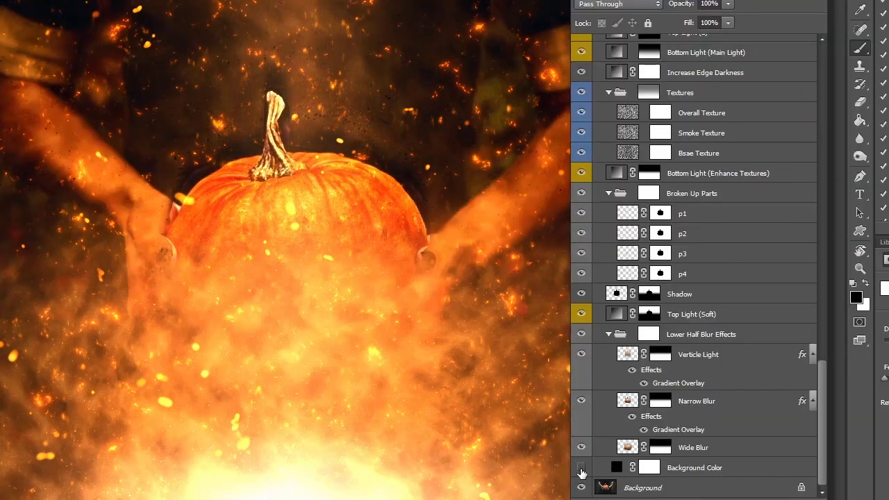
pyautogui.click(704, 474)
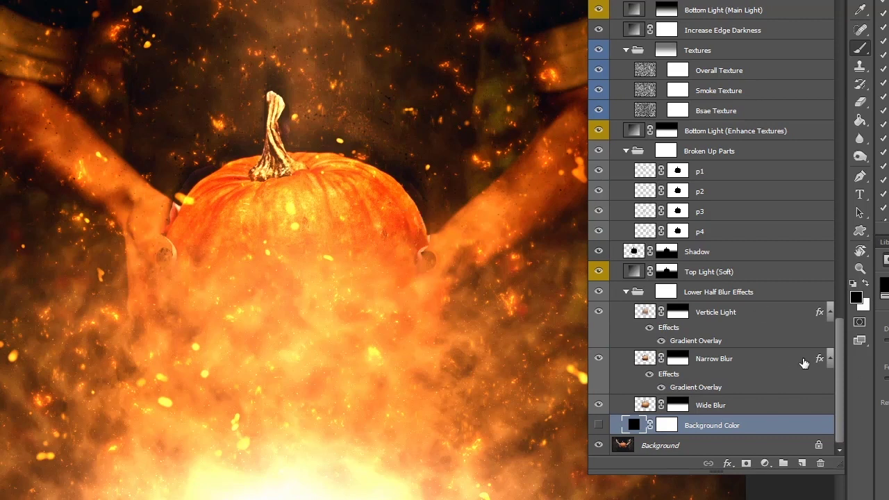
pyautogui.click(747, 254)
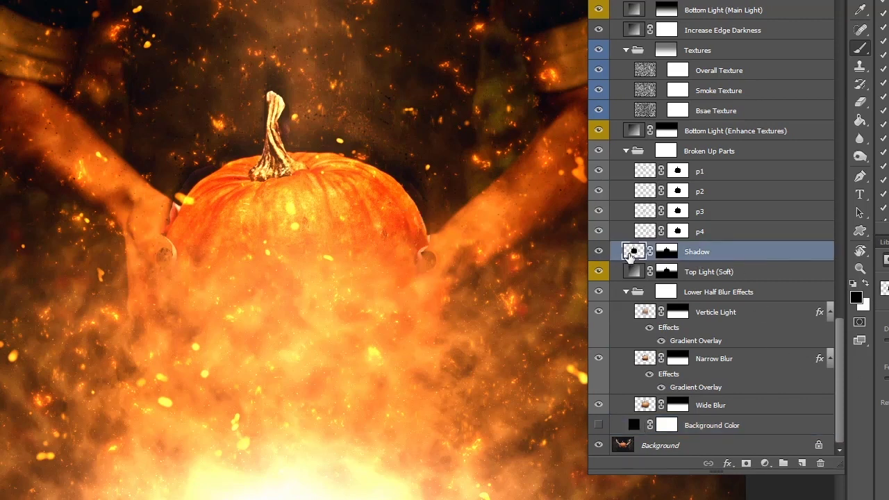
pyautogui.click(593, 254)
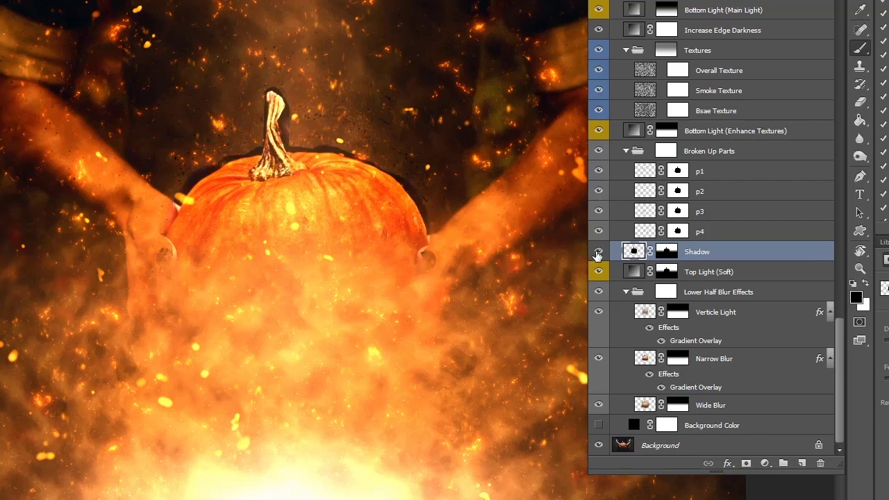
# - Collapse the Adjustments group and expand the Rise group to list its layers
pyautogui.moveTo(838, 341); pyautogui.dragTo(788, 64)
pyautogui.click(615, 23)
pyautogui.click(614, 42)
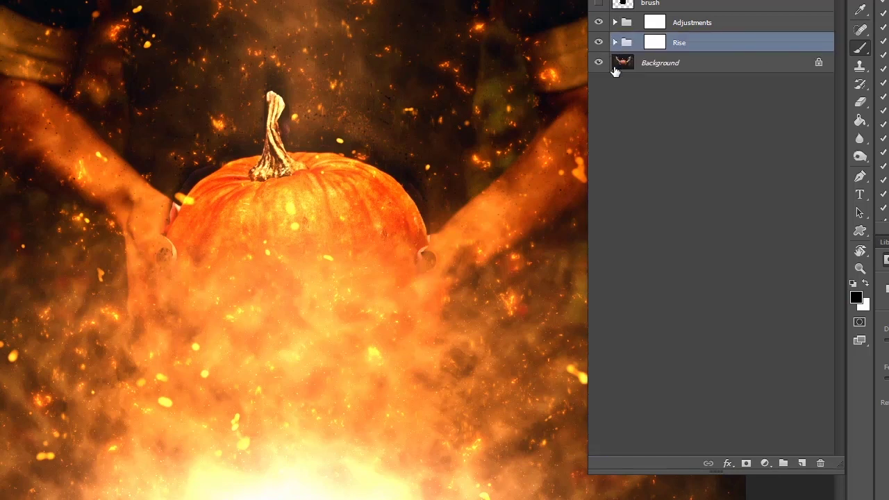
pyautogui.click(701, 26)
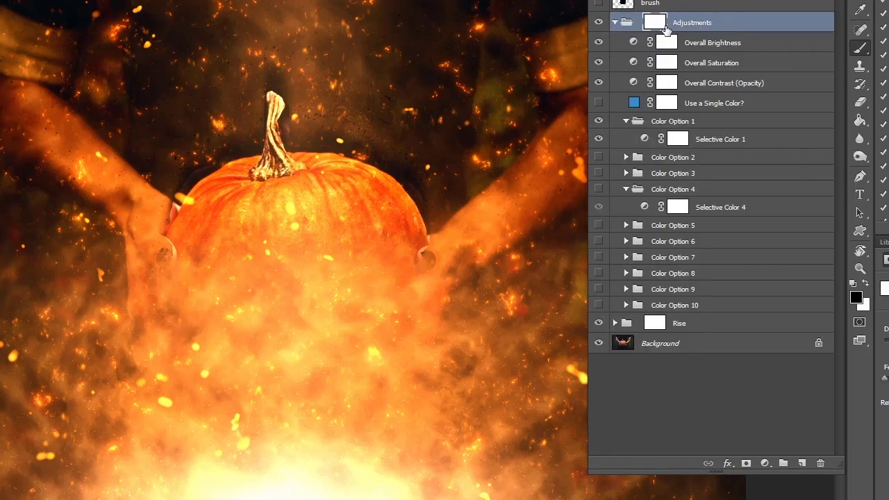
pyautogui.click(614, 22)
pyautogui.click(706, 45)
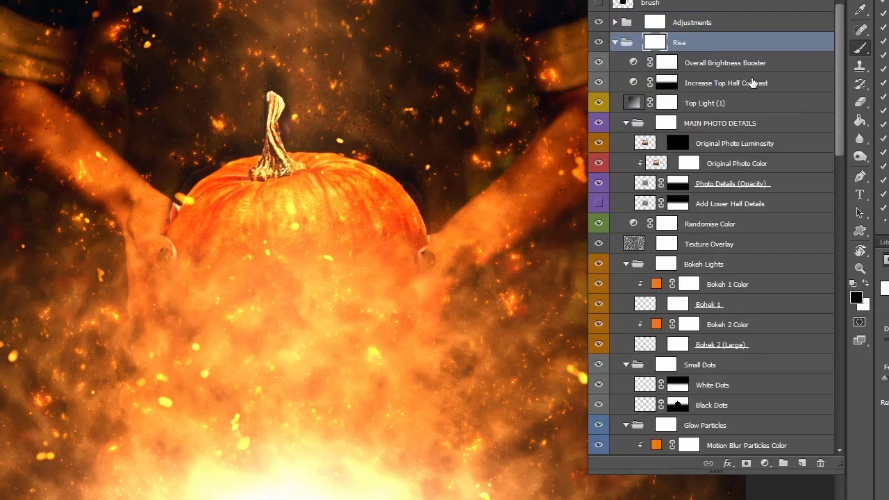
# - Toggle Overall Brightness Booster, Increase Top Half Contrast and Top Light (1) off and on to compare
pyautogui.click(657, 63)
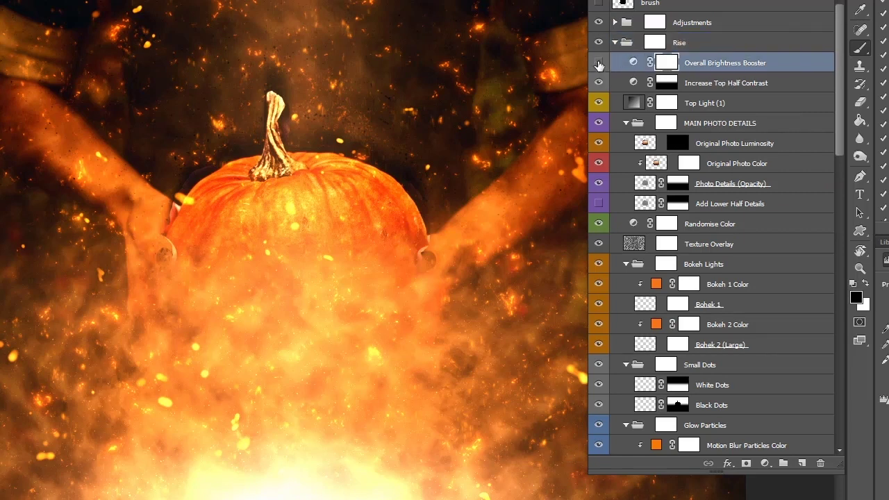
pyautogui.click(599, 63)
pyautogui.click(598, 63)
pyautogui.click(600, 82)
pyautogui.click(600, 82)
pyautogui.click(597, 102)
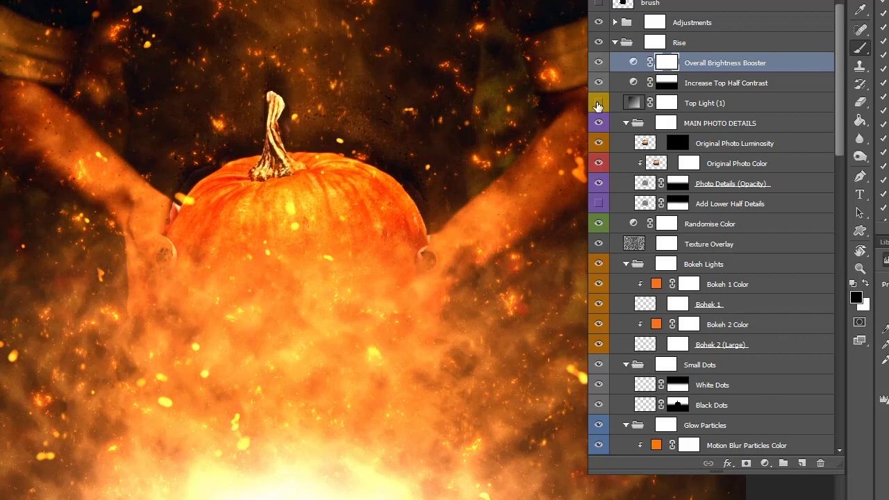
pyautogui.click(598, 103)
# - Compare MAIN PHOTO DETAILS, Original Photo Luminosity, Photo Details (Opacity) and Bokeh Lights by toggling visibility
pyautogui.click(597, 123)
pyautogui.click(598, 123)
pyautogui.click(597, 144)
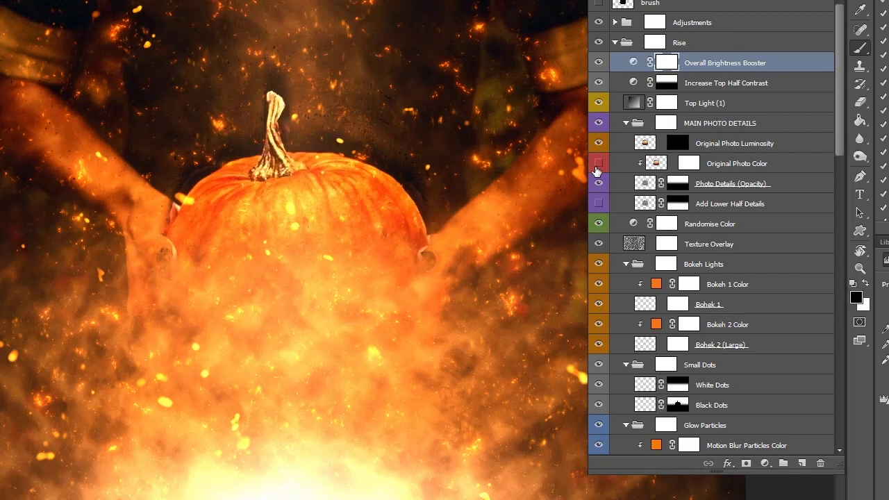
pyautogui.click(597, 184)
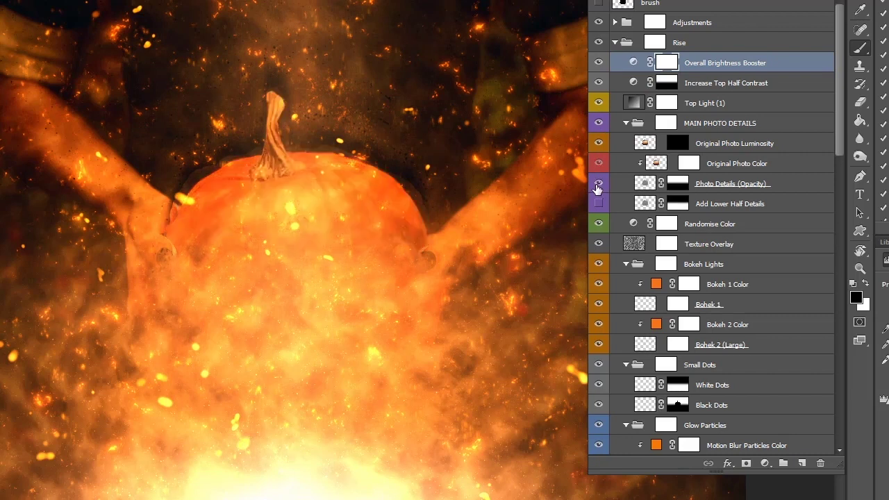
pyautogui.click(598, 184)
pyautogui.click(599, 265)
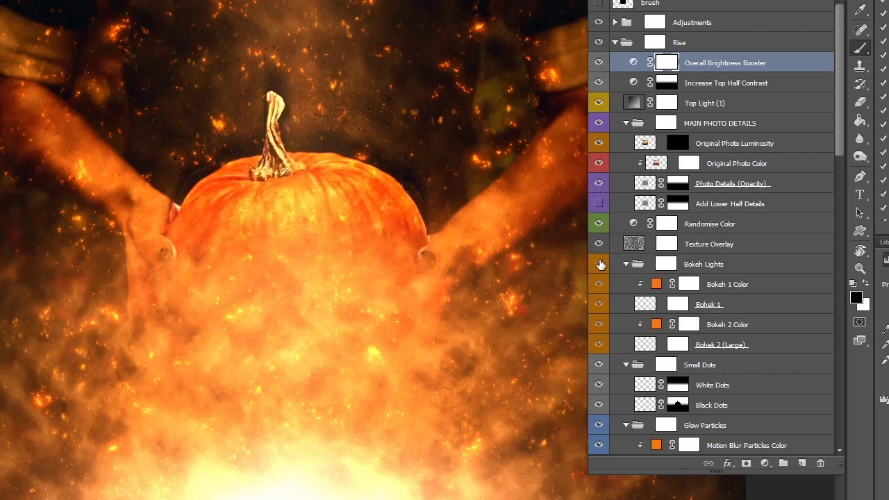
pyautogui.click(598, 264)
# - Hide and restore the Bokeh 1 Color layer, and show the Bokeh 2 Color layer
pyautogui.scroll(-2, 729, 217)
pyautogui.scroll(-3, 731, 215)
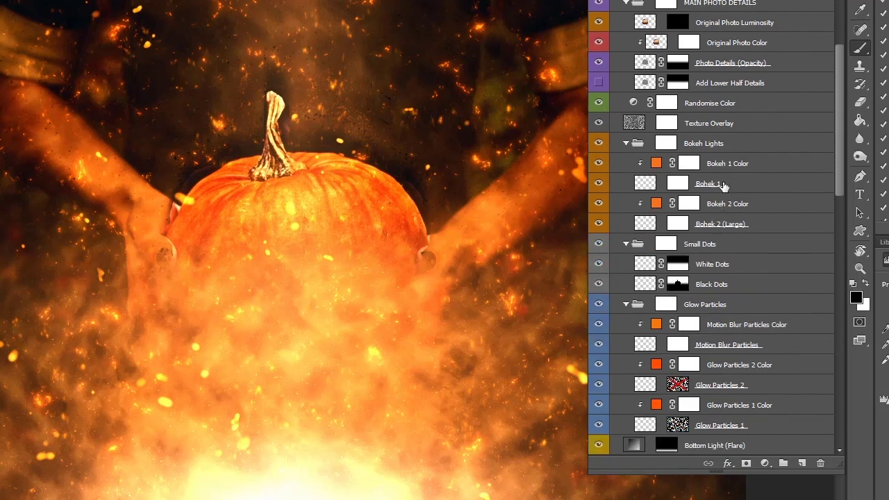
pyautogui.click(597, 164)
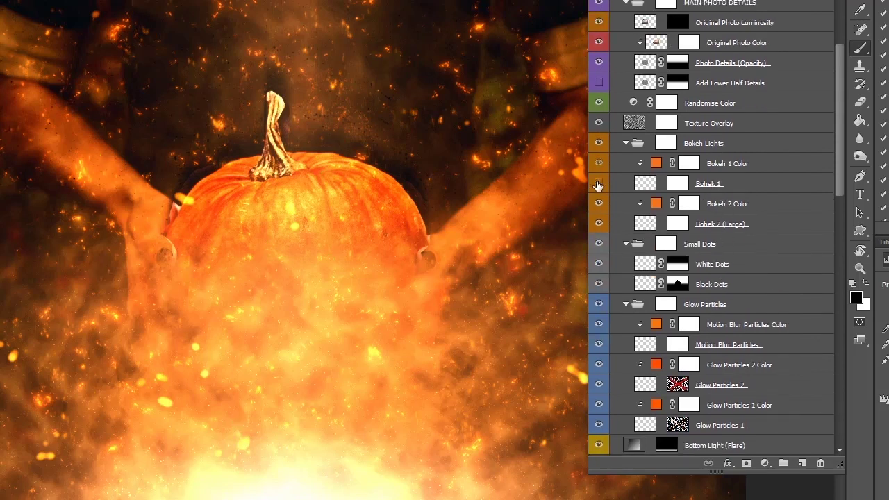
pyautogui.hotkey('ctrl', 'z')
pyautogui.click(599, 204)
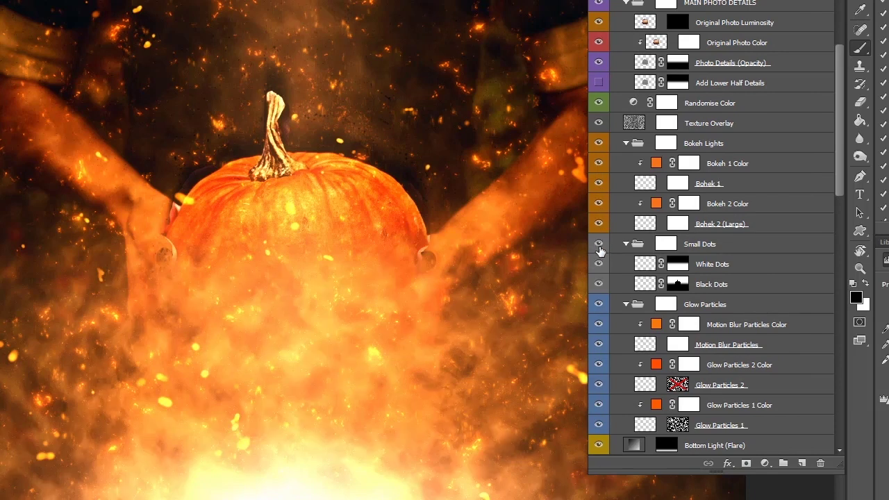
# - Step the selection through Top Light (Soft), Increase Edge Darkness, MAIN PHOTO DETAILS and Add Lower Half Details
pyautogui.scroll(-6, 600, 250)
pyautogui.scroll(-1, 743, 189)
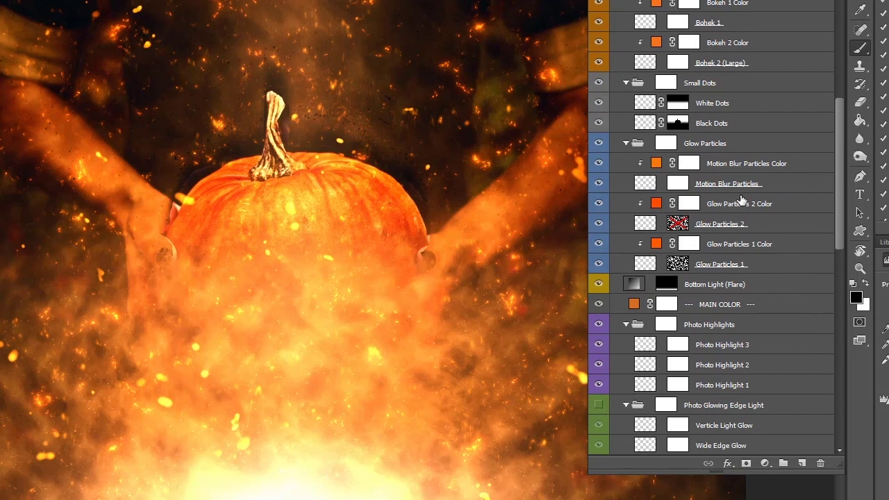
pyautogui.scroll(-3, 719, 201)
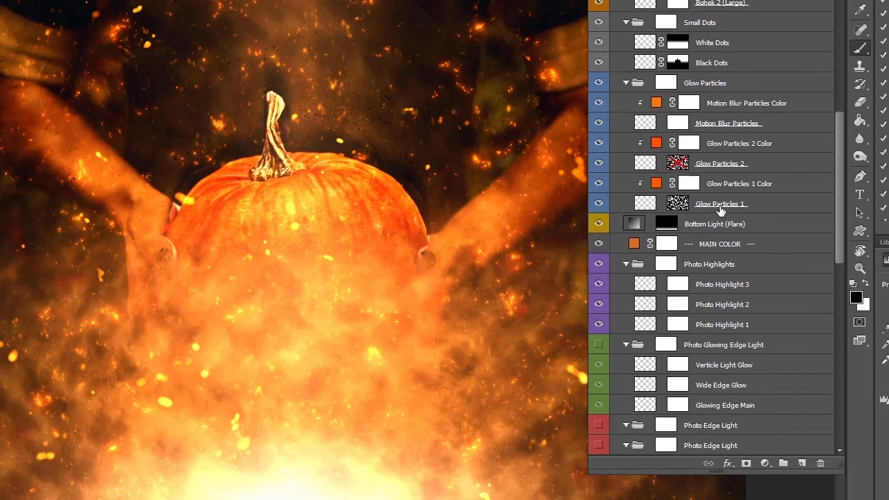
pyautogui.scroll(-1, 719, 204)
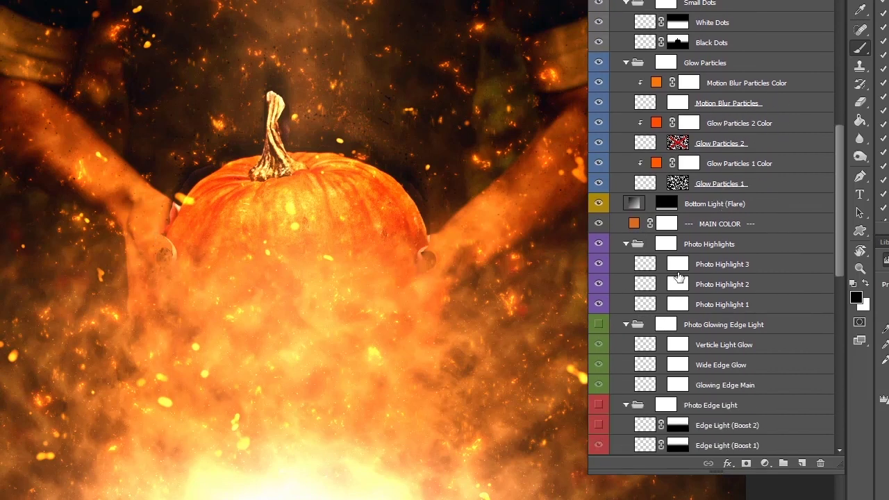
pyautogui.scroll(-5, 736, 187)
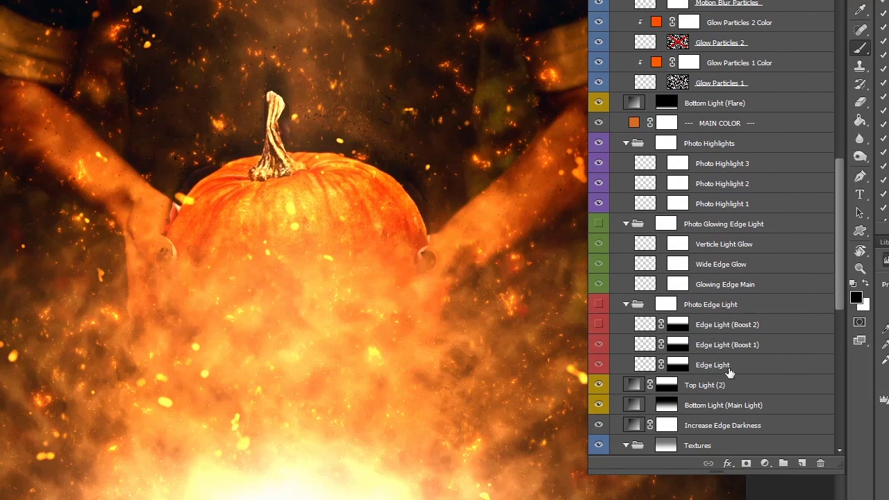
pyautogui.scroll(-7, 727, 347)
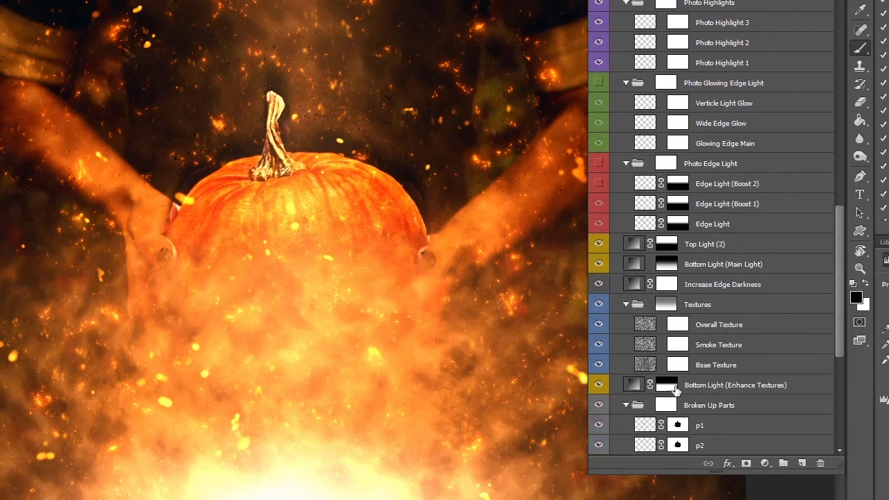
pyautogui.scroll(-10, 675, 390)
pyautogui.click(708, 312)
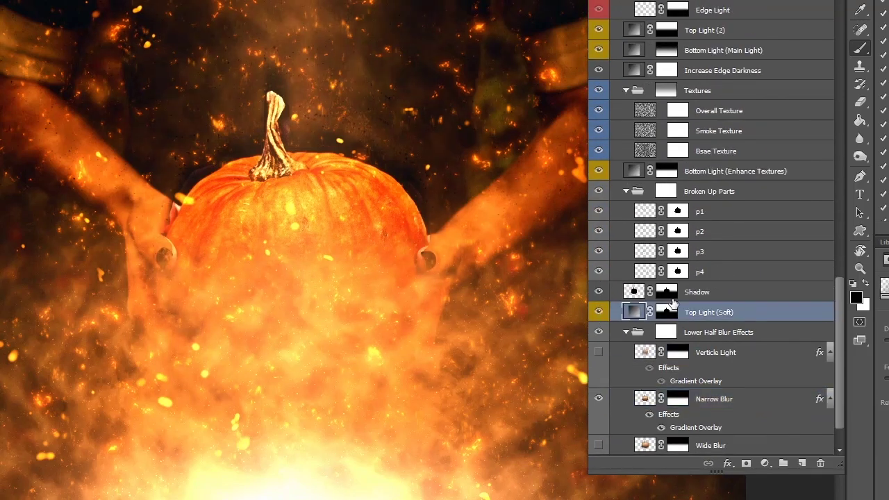
pyautogui.hotkey('alt', ']')
pyautogui.hotkey('alt', ']')
pyautogui.hotkey('alt', ']')
pyautogui.hotkey('alt', ']')
pyautogui.hotkey('alt', ']')
pyautogui.click(599, 266)
pyautogui.click(598, 268)
pyautogui.hotkey('alt', ']')
pyautogui.hotkey('alt', ']')
pyautogui.hotkey('alt', ']')
pyautogui.hotkey('alt', ']')
pyautogui.hotkey('alt', ']')
pyautogui.hotkey('alt', ']')
pyautogui.hotkey('alt', ']')
pyautogui.hotkey('alt', ']')
pyautogui.hotkey('alt', ']')
pyautogui.hotkey('alt', ']')
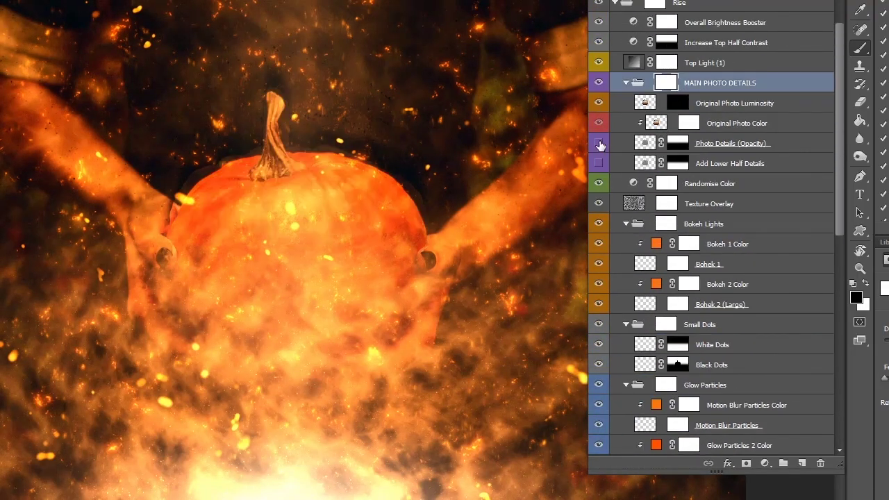
pyautogui.hotkey('alt', '[')
pyautogui.hotkey('alt', '[')
pyautogui.hotkey('alt', '[')
pyautogui.hotkey('alt', '[')
# - Re-expand the Rise group and toggle Photo Details (Opacity) off and back on
pyautogui.scroll(1, 600, 143)
pyautogui.click(614, 43)
pyautogui.hotkey('alt', ']')
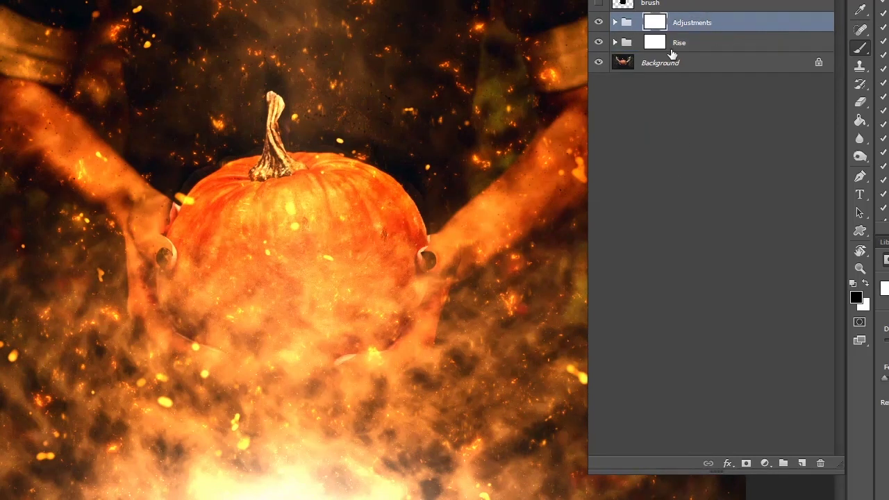
pyautogui.click(614, 42)
pyautogui.click(645, 187)
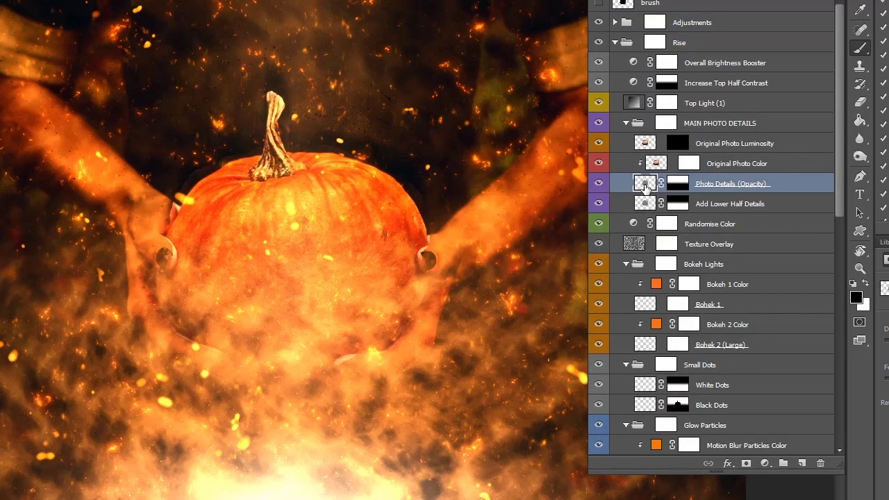
pyautogui.click(597, 182)
pyautogui.click(597, 182)
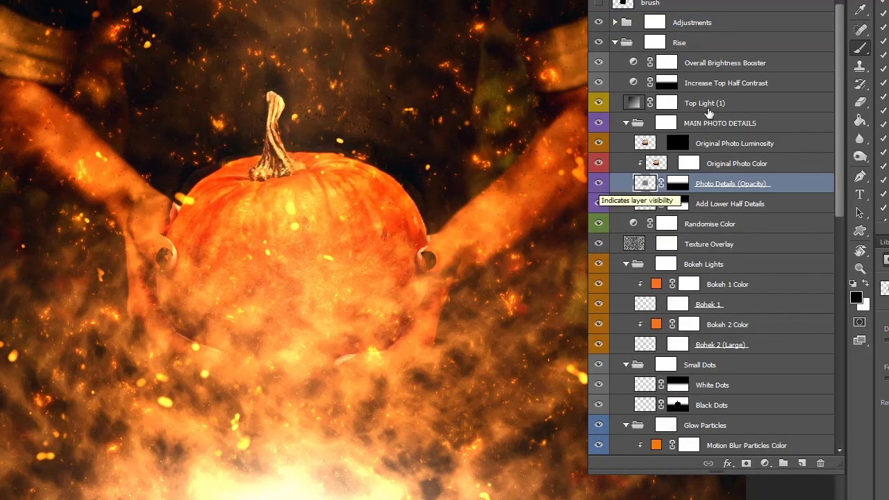
# - Collapse Rise, expand Adjustments and turn off the 'Use a Single Color?' layer
pyautogui.click(614, 43)
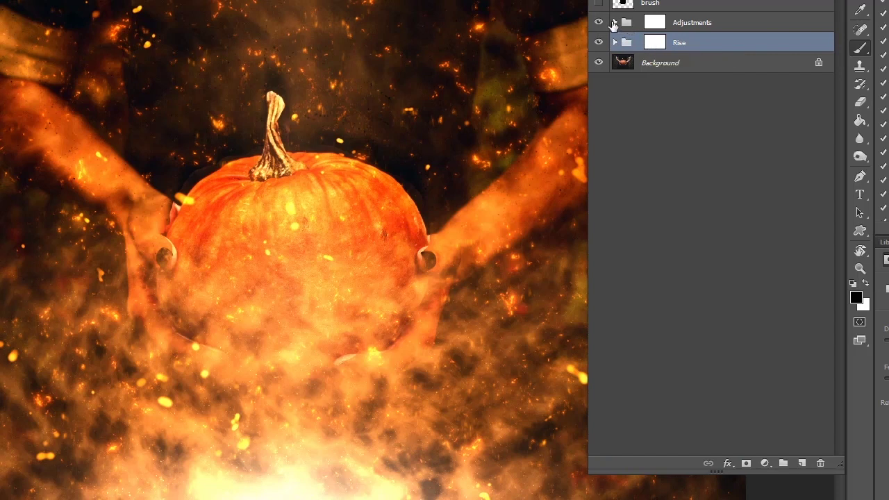
pyautogui.click(614, 23)
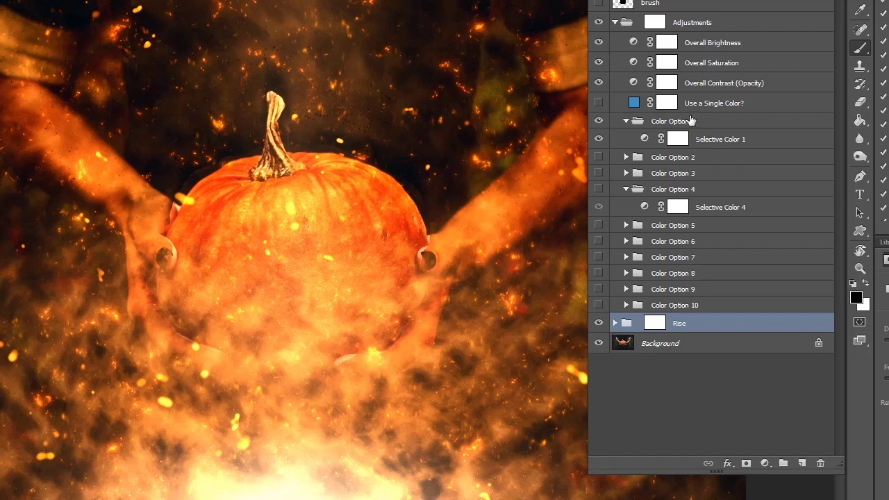
pyautogui.click(614, 22)
pyautogui.click(688, 25)
pyautogui.click(614, 22)
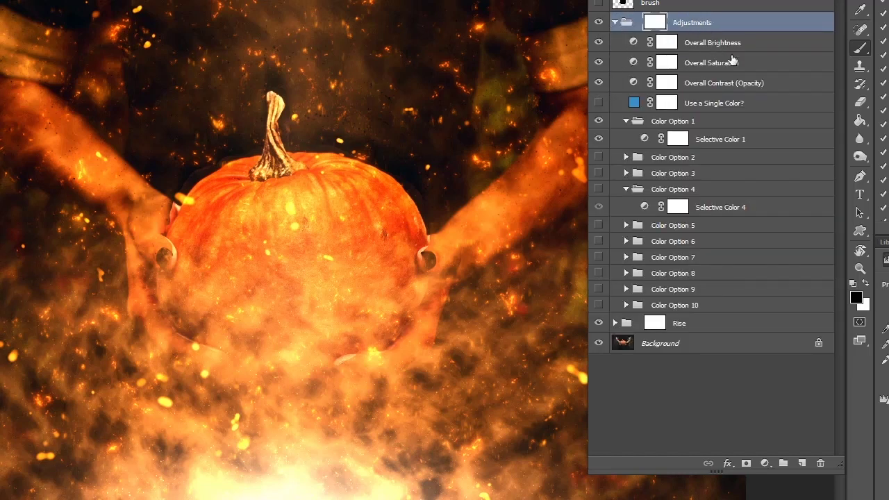
pyautogui.click(600, 102)
pyautogui.click(719, 45)
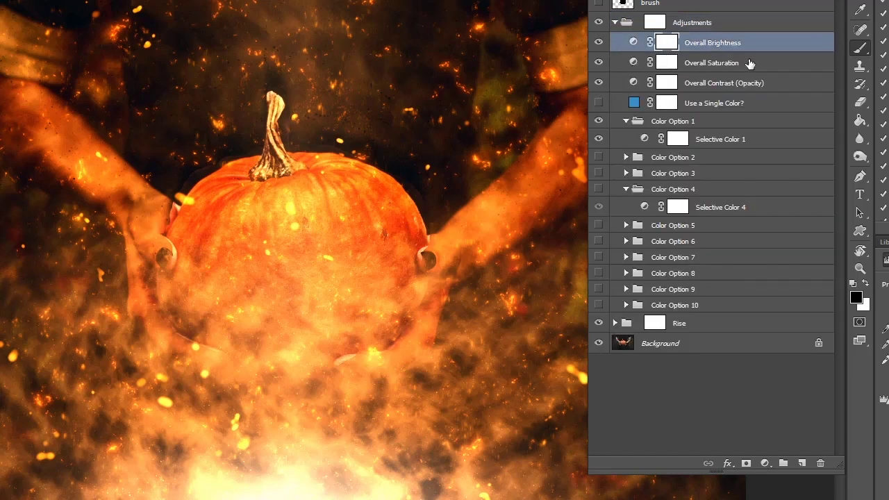
# - Turn on Color Option 1, hide Color Option 2 and try Color Option 3
pyautogui.click(626, 121)
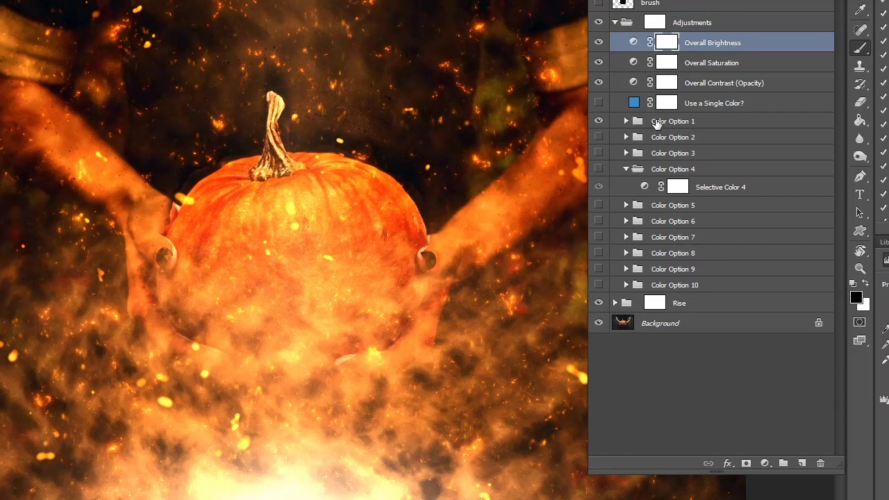
pyautogui.click(598, 121)
pyautogui.click(598, 138)
pyautogui.click(598, 152)
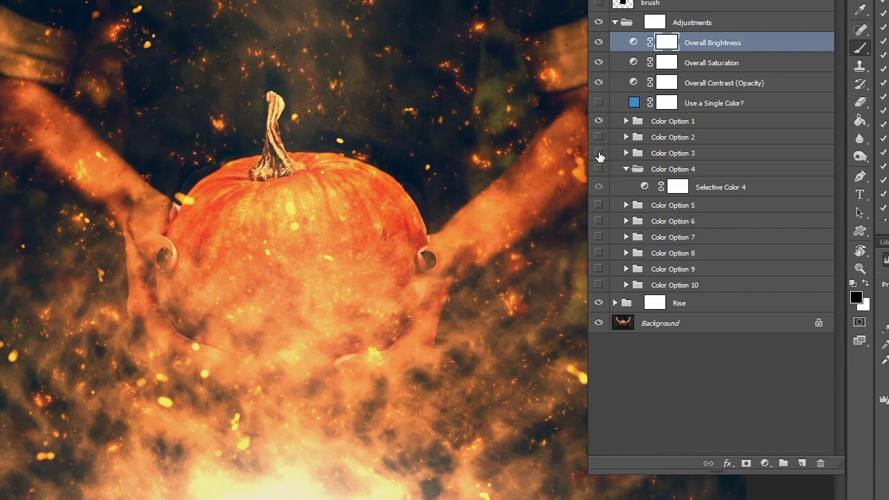
# - Preview Color Options 5, 6, 7 and 9, then keep Color Options 3 and 5 on
pyautogui.click(599, 205)
pyautogui.click(598, 205)
pyautogui.click(599, 221)
pyautogui.click(598, 220)
pyautogui.click(598, 237)
pyautogui.click(598, 238)
pyautogui.click(598, 269)
pyautogui.click(598, 268)
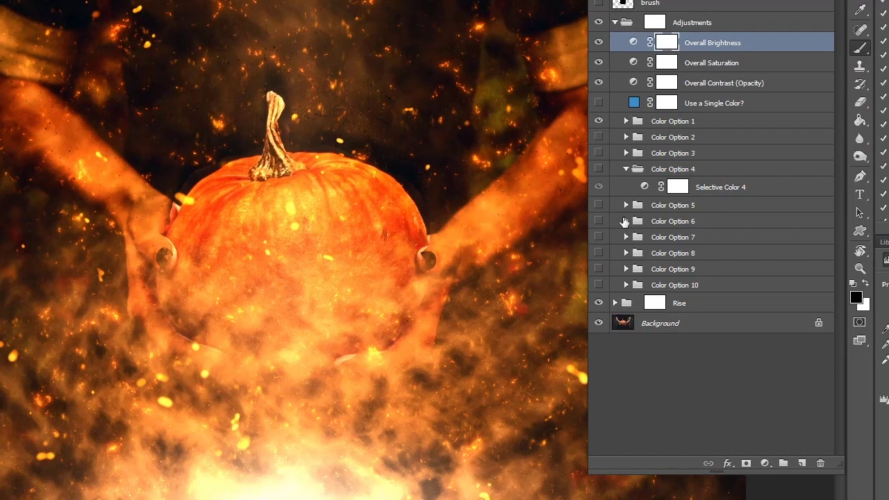
pyautogui.click(598, 152)
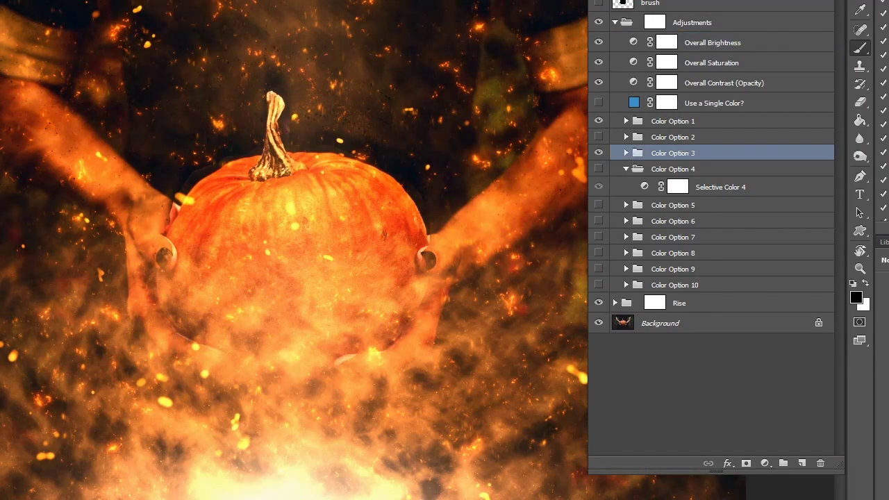
pyautogui.click(597, 205)
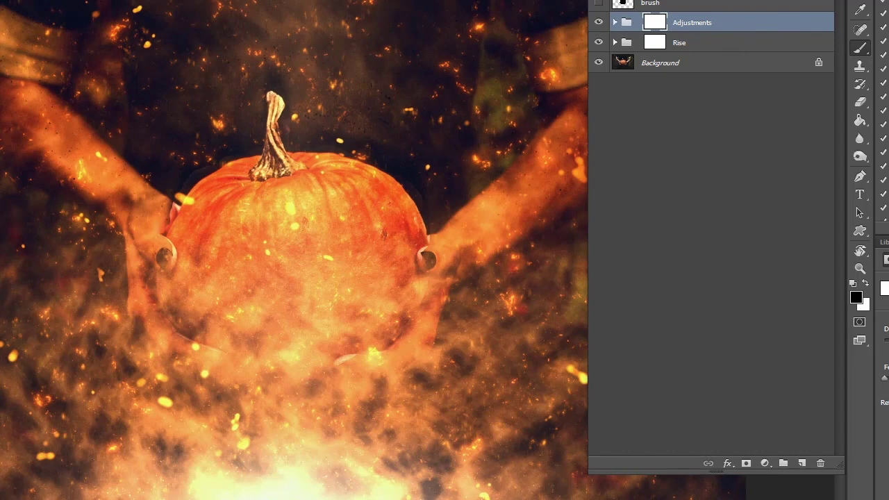
# - Set the selected Adjustments and Rise groups to 74% opacity, then redock the Layers panel
pyautogui.moveTo(611, 1); pyautogui.dragTo(634, 101)
pyautogui.keyDown('ctrl'); pyautogui.click(709, 215); pyautogui.keyUp('ctrl')
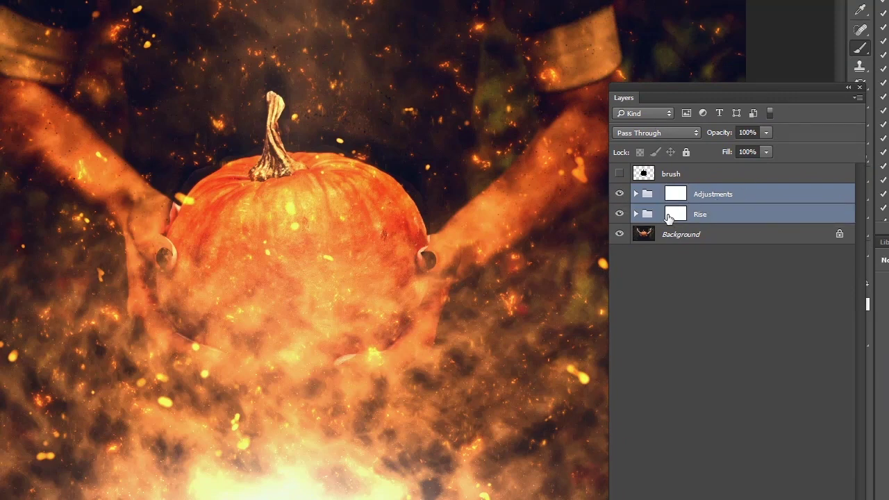
pyautogui.click(766, 136)
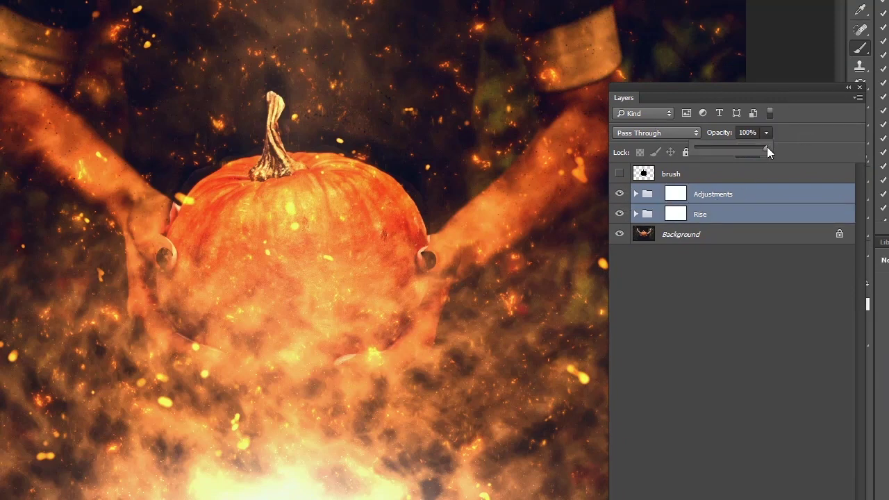
pyautogui.moveTo(761, 147); pyautogui.dragTo(758, 147)
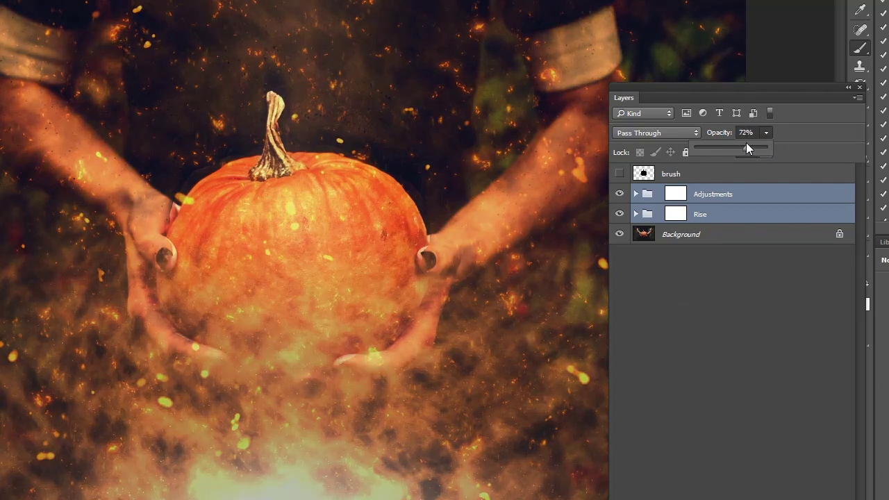
pyautogui.moveTo(735, 141); pyautogui.dragTo(748, 145)
pyautogui.moveTo(628, 99); pyautogui.dragTo(609, 14)
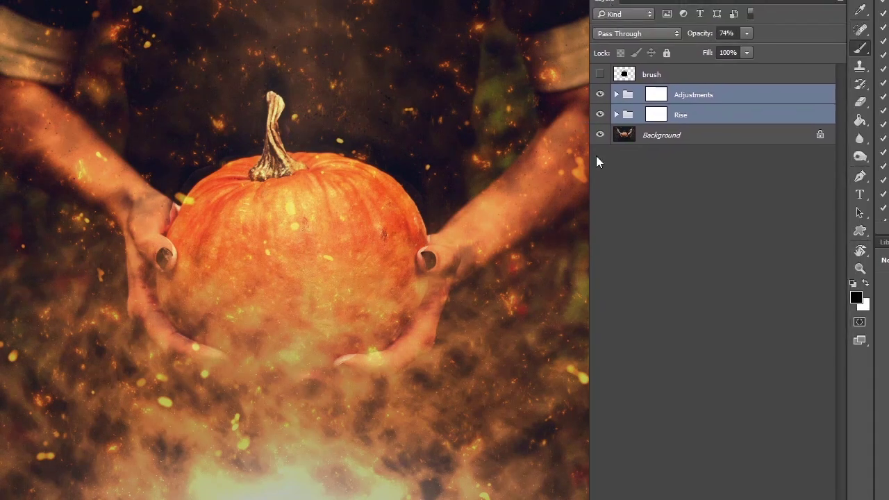